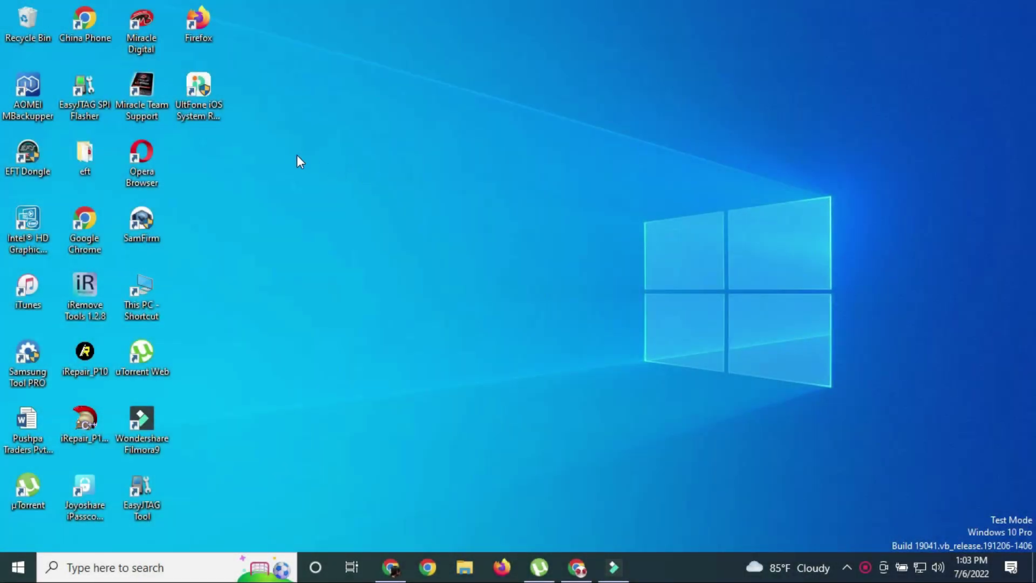
Launch UltFone iOS System Repair and start the repair from its home page.
double_click(199, 97)
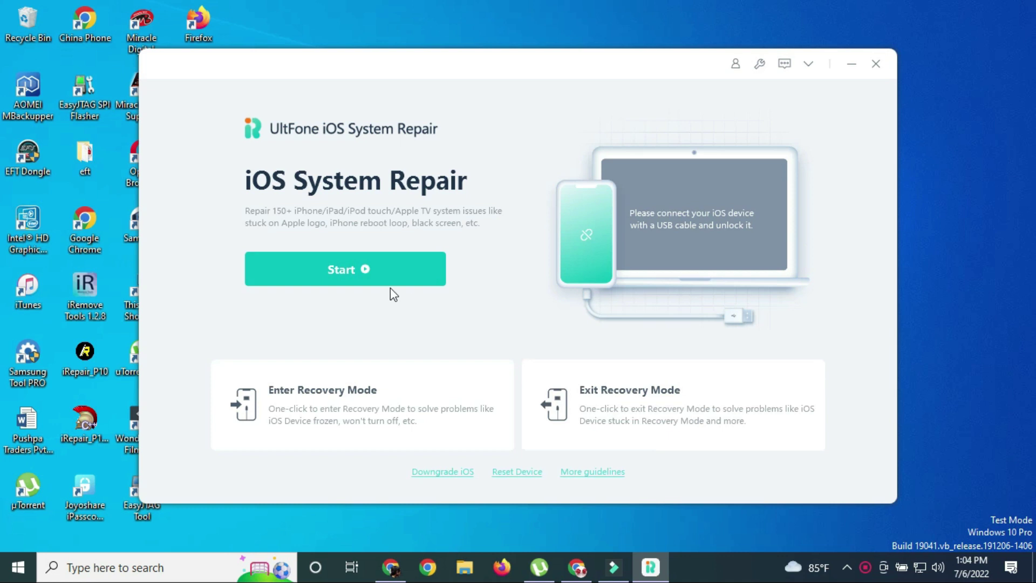
left_click(362, 273)
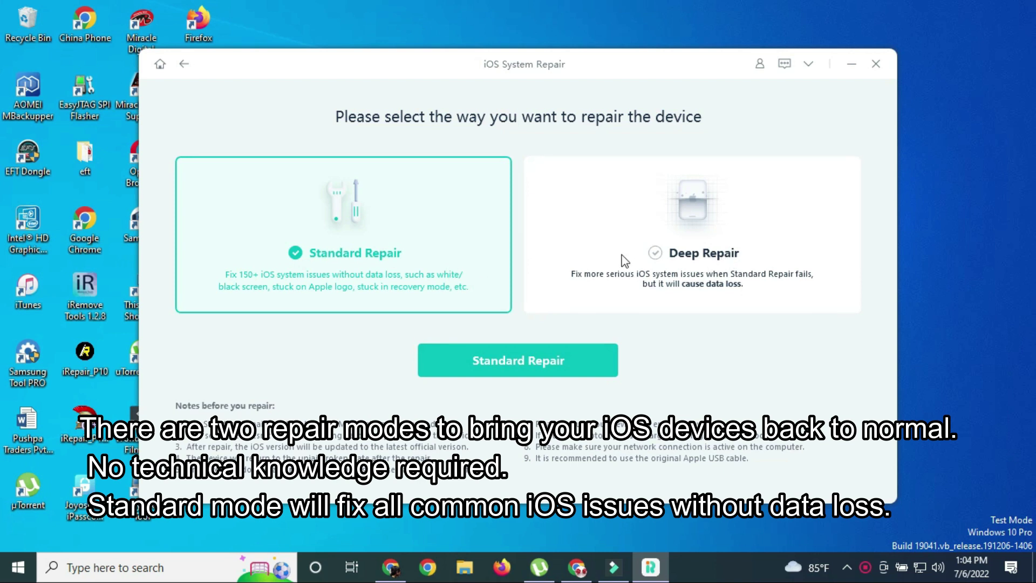
Select the data-erasing Deep Repair mode and proceed to device detection.
left_click(674, 253)
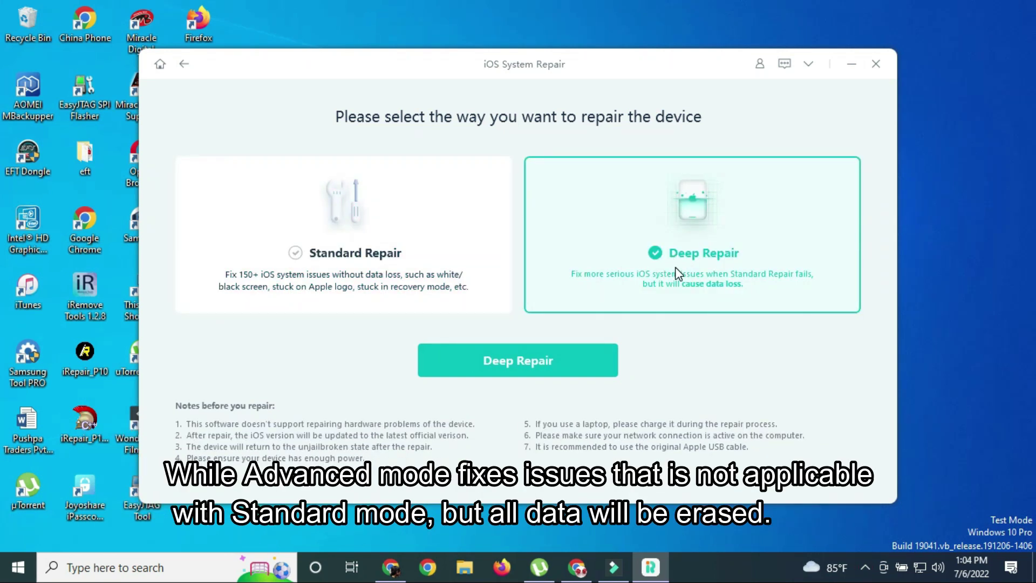
left_click(531, 360)
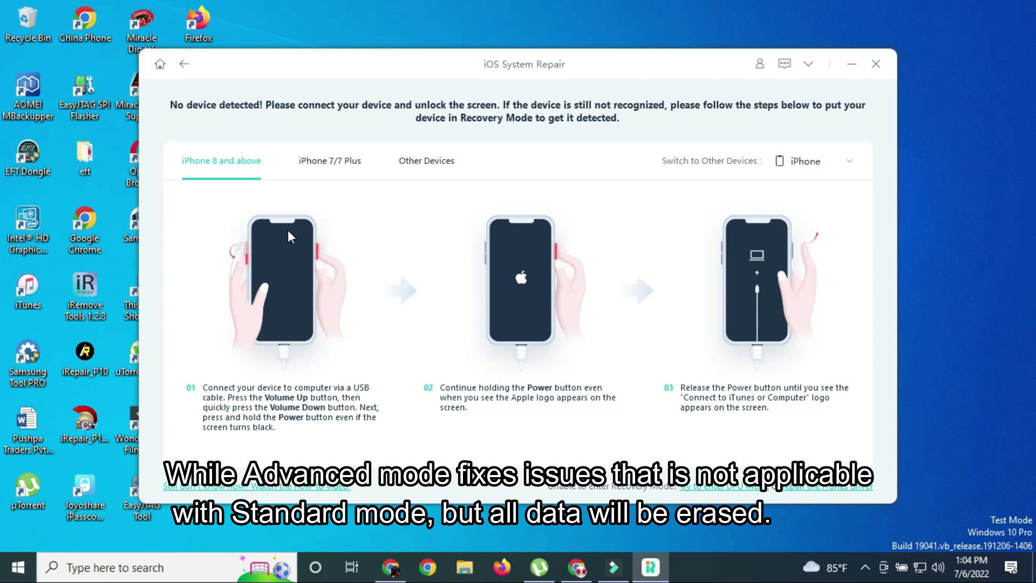
Review recovery-mode steps for iPhone 8 and above, iPhone 7/7 Plus and other devices.
left_click(322, 172)
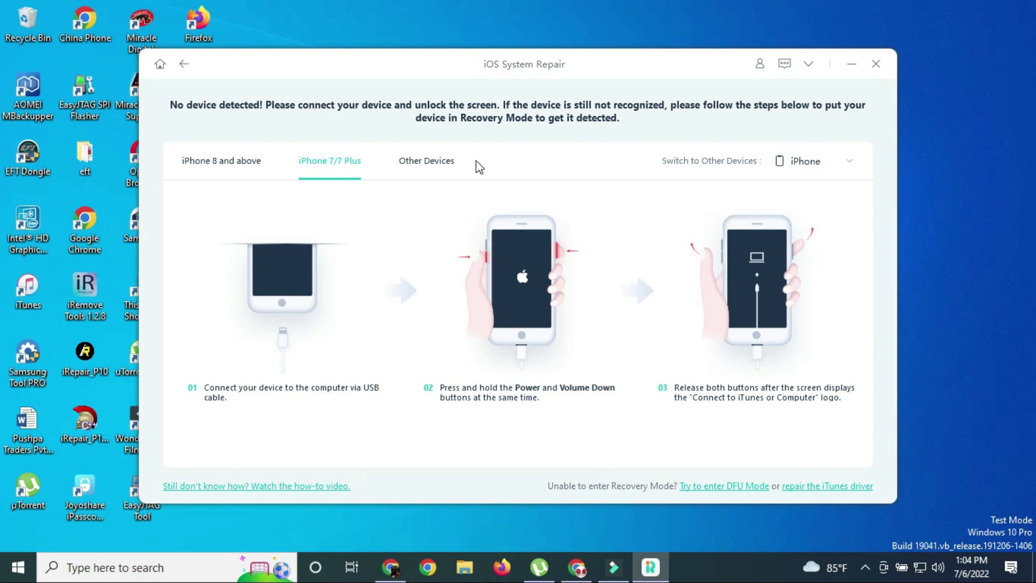
left_click(418, 165)
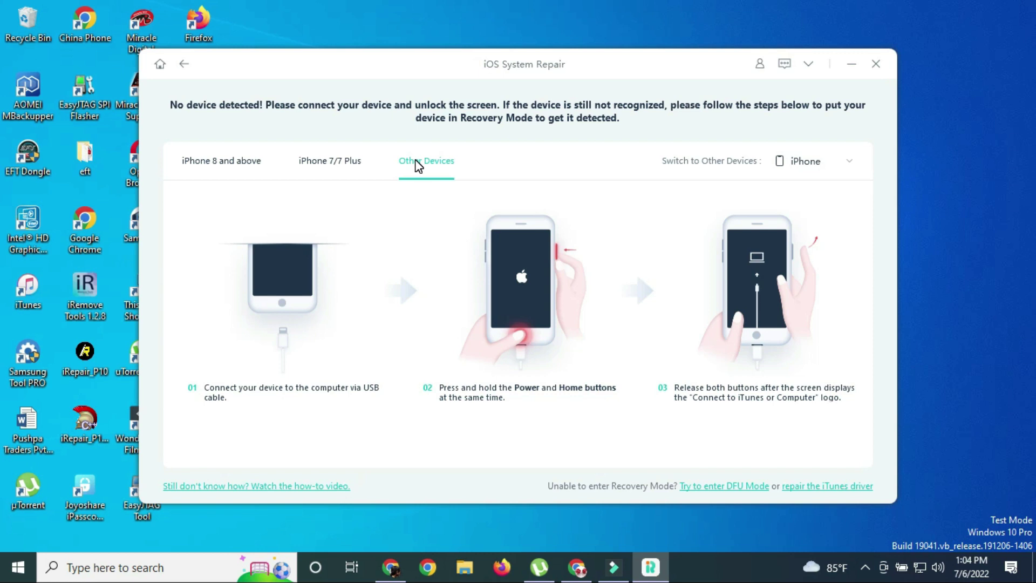
left_click(329, 161)
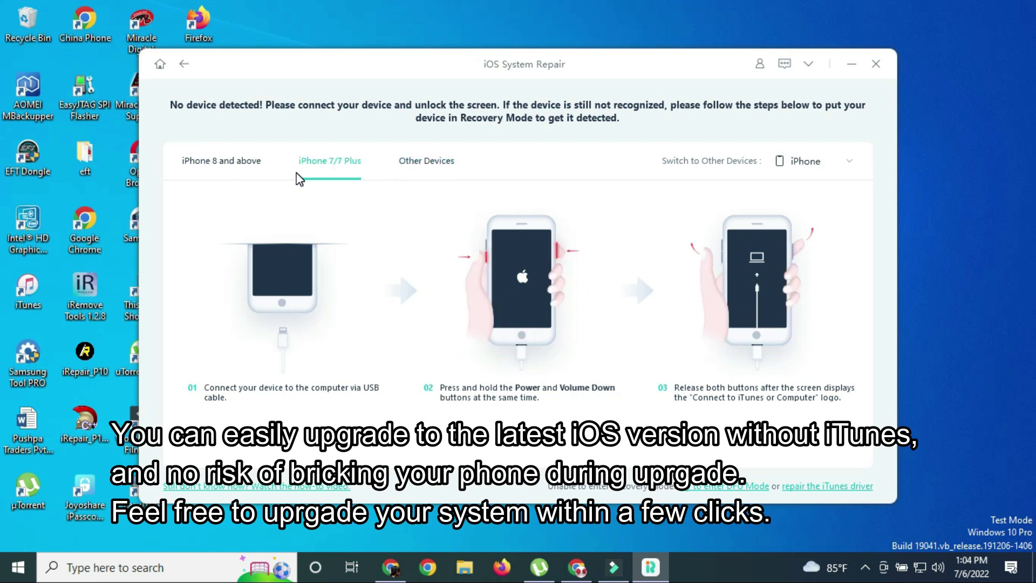
left_click(206, 170)
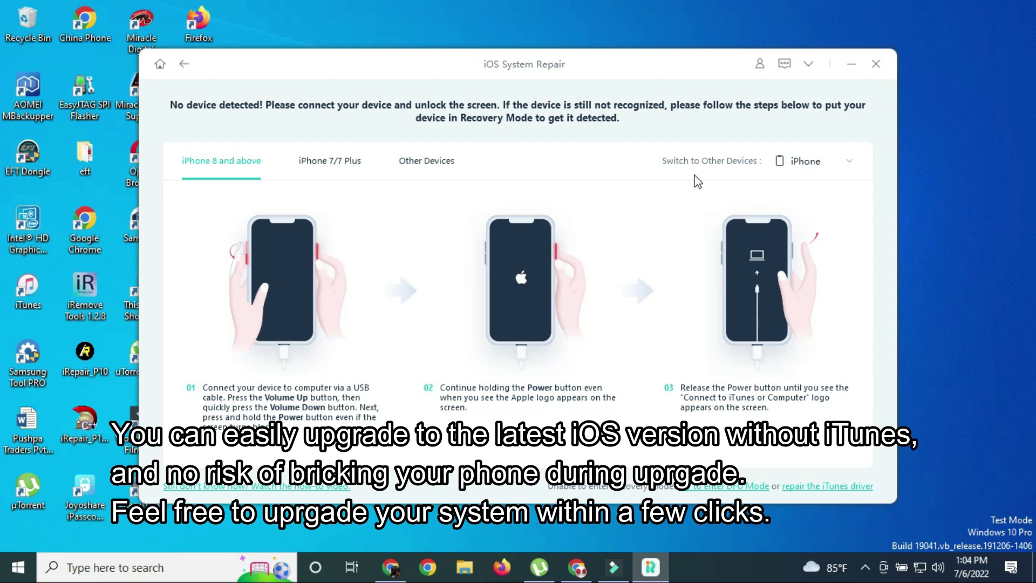
left_click(850, 160)
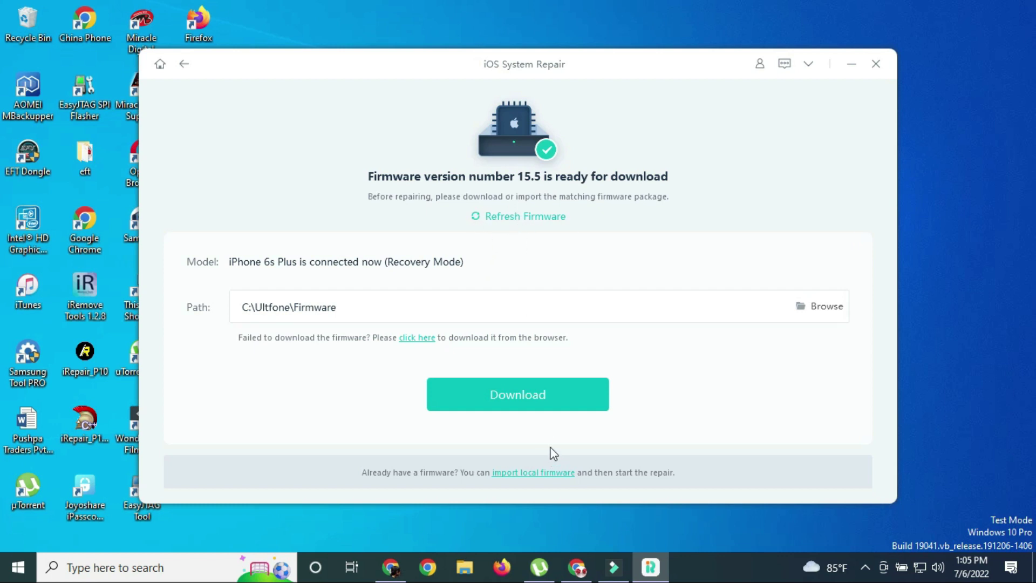
Download the iOS 15.5 firmware package for the iPhone 6s Plus.
left_click(511, 404)
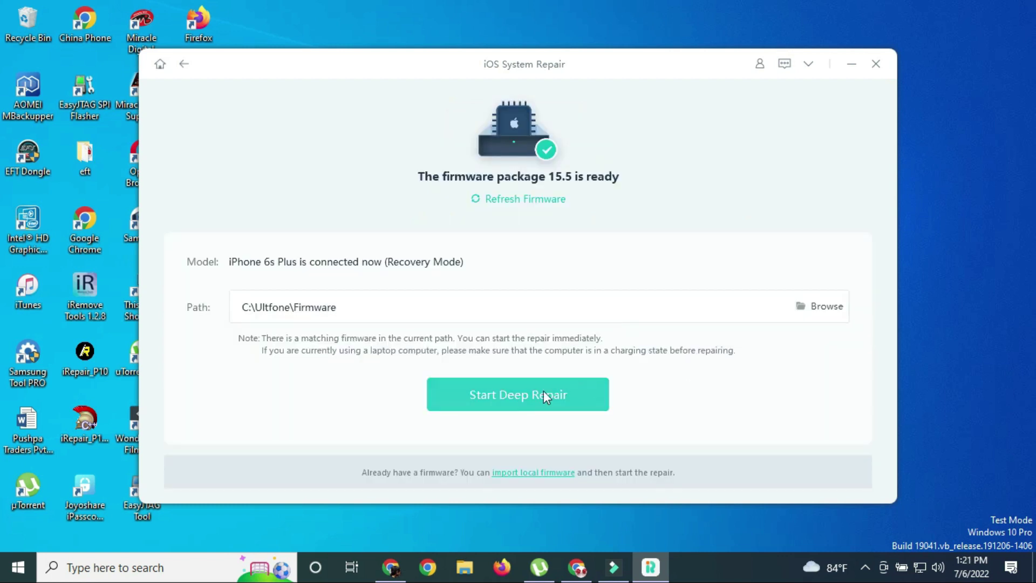
Begin Deep Repair of the iPhone 6s Plus with the downloaded iOS 15.5 firmware.
left_click(542, 391)
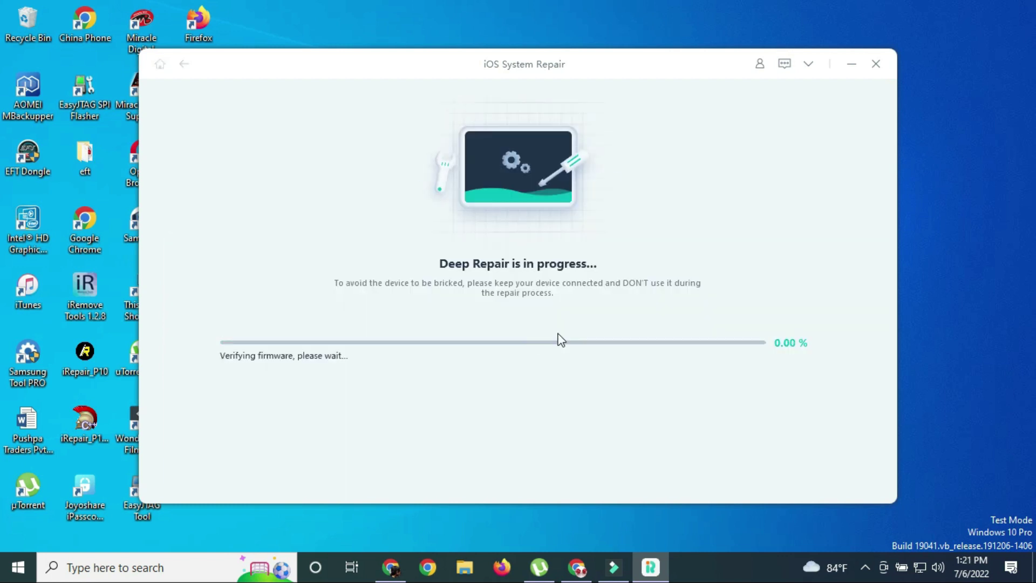